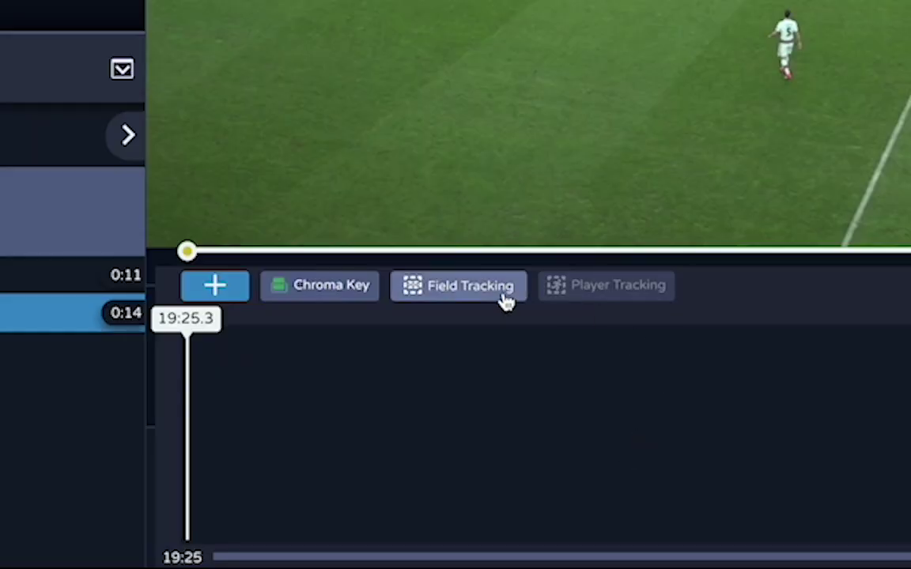
- Pause the match clip at 19:25.6 to begin annotating
key(space)
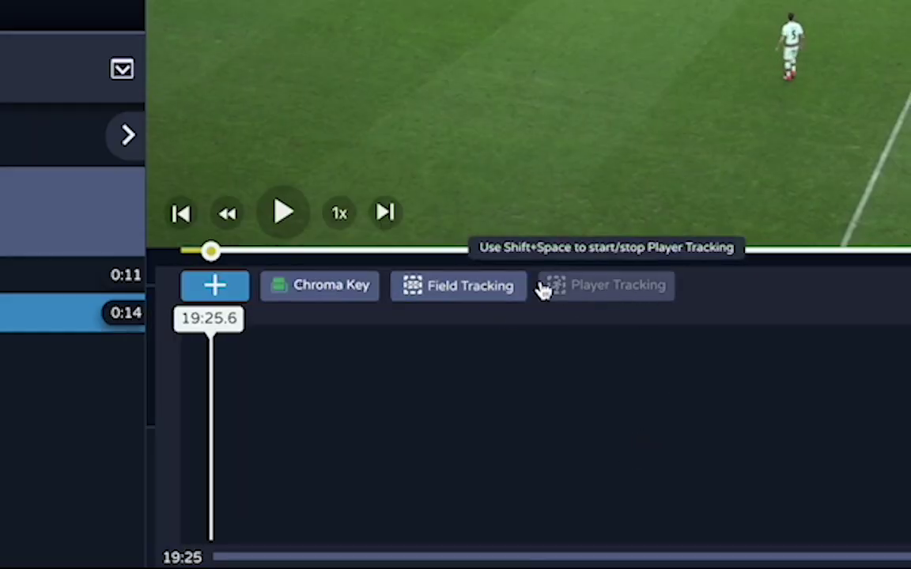
- Run automatic field tracking and show the blue field lines over the pitch
click(450, 300)
click(458, 251)
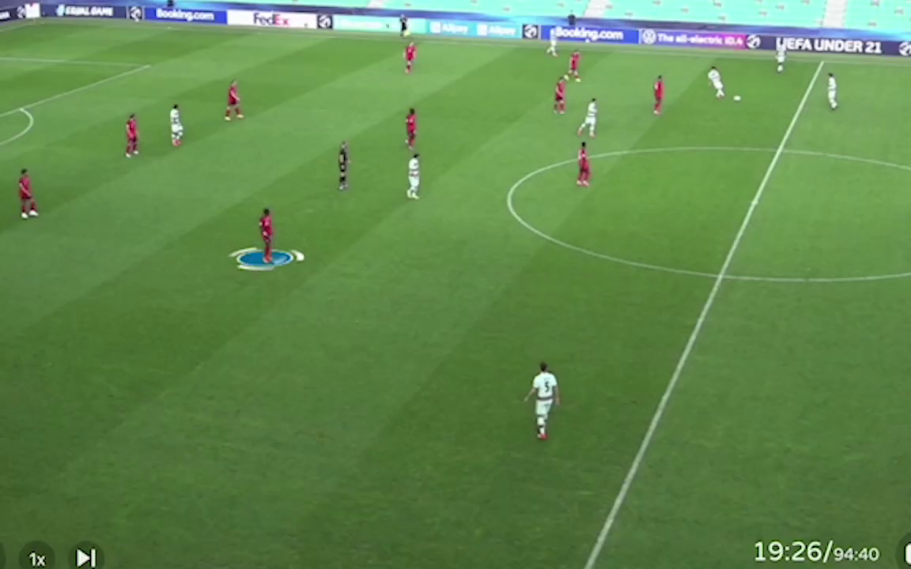
drag(885, 138, 57, 378)
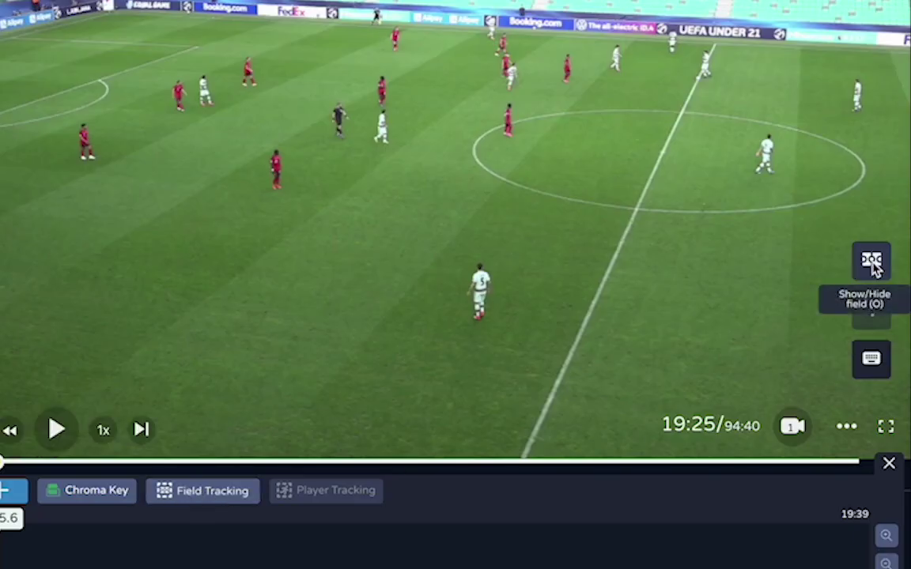
click(873, 263)
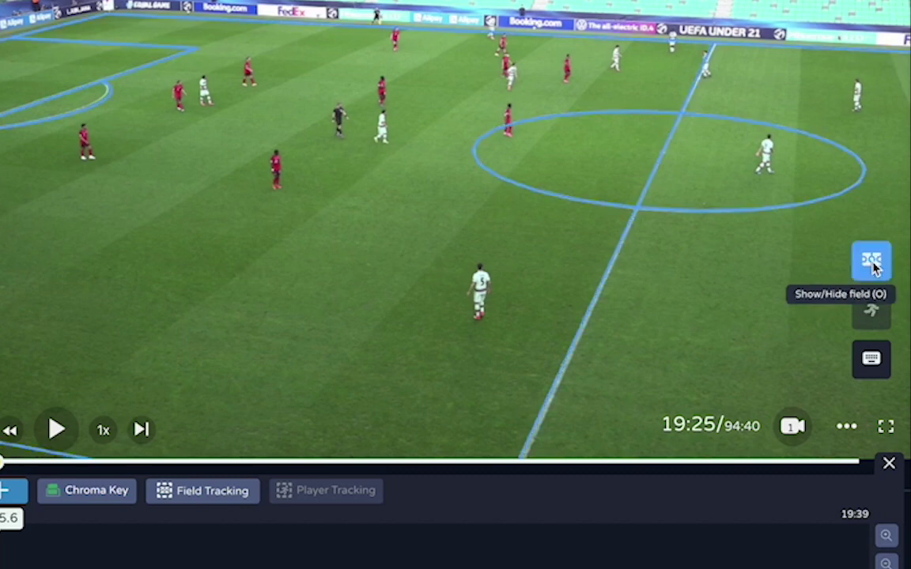
- Play to 19:34 and improve field tracking around that frame
key(space)
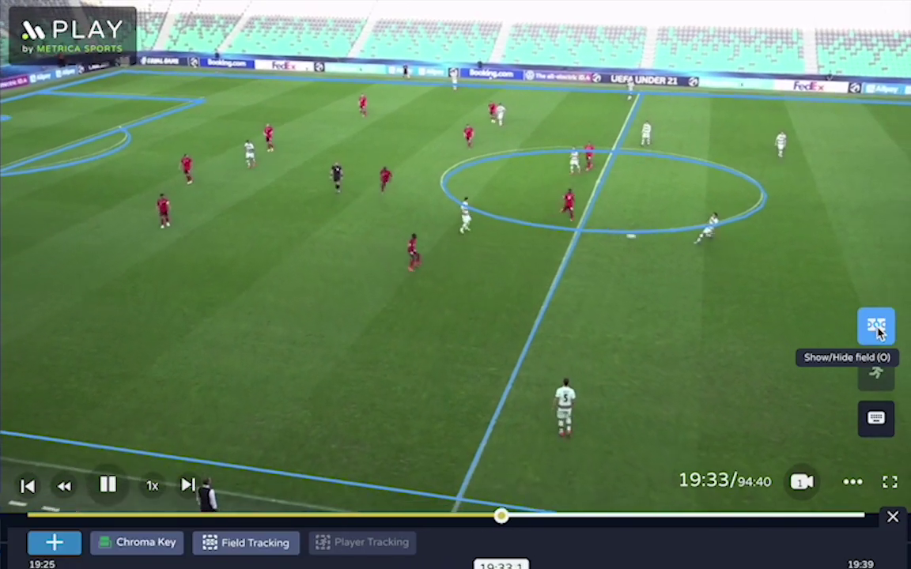
key(space)
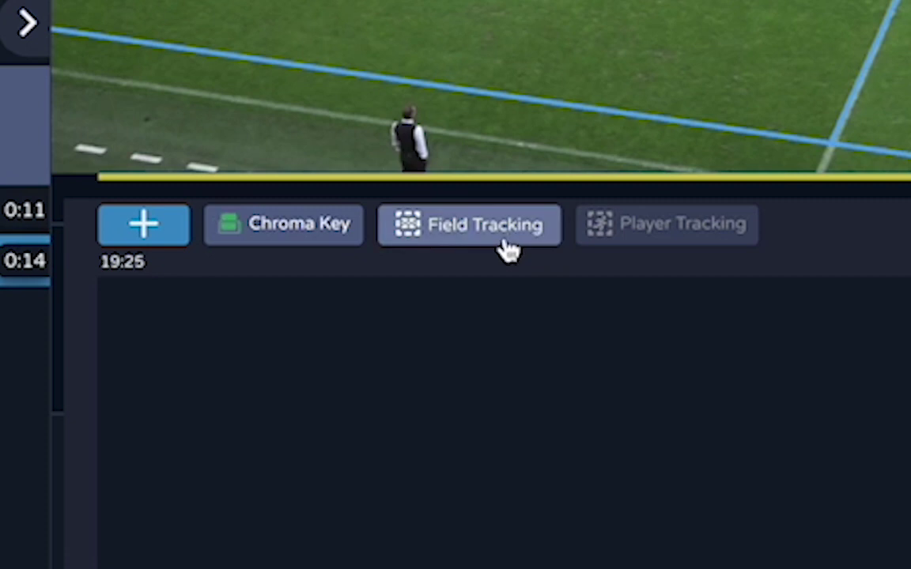
click(262, 547)
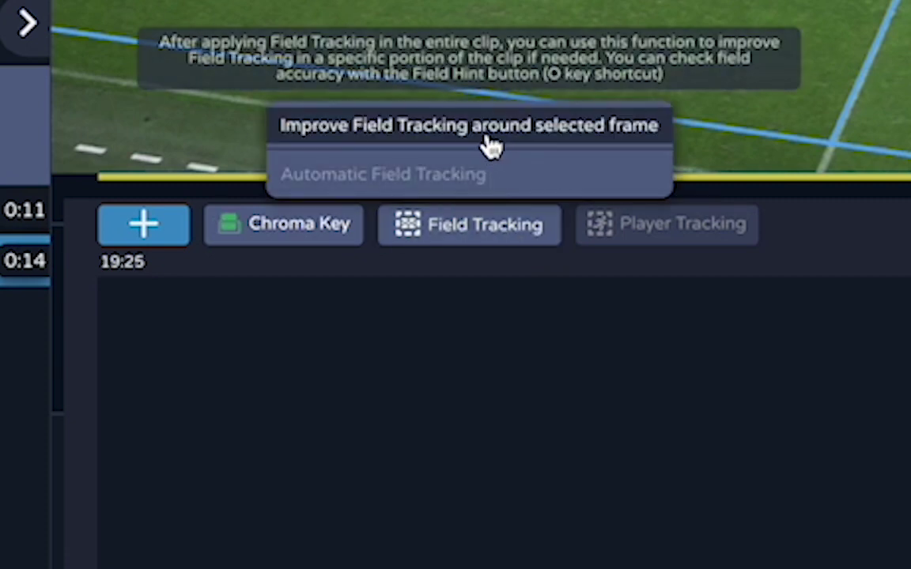
click(259, 492)
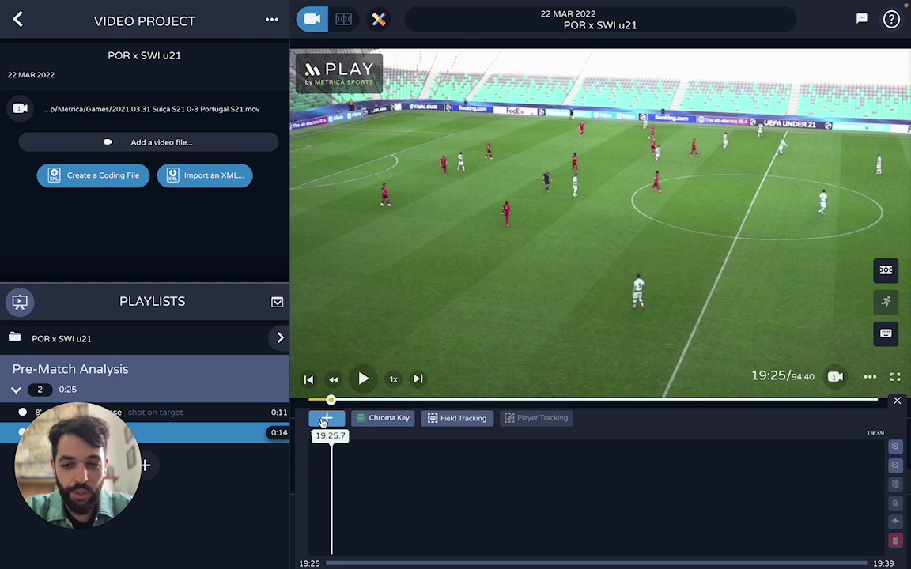
- Add a Trace on the central red player and track it through about 19:30
click(324, 419)
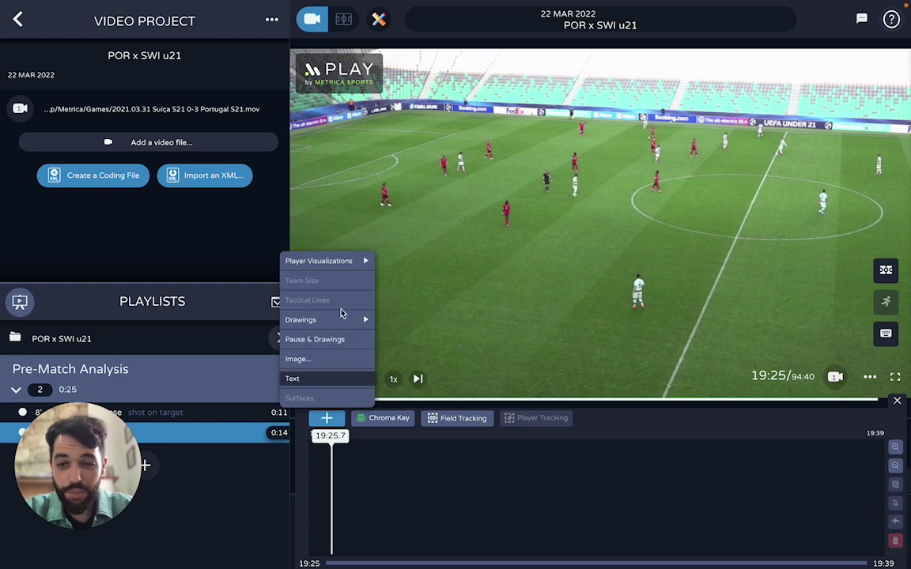
mouse_move(358, 268)
click(421, 404)
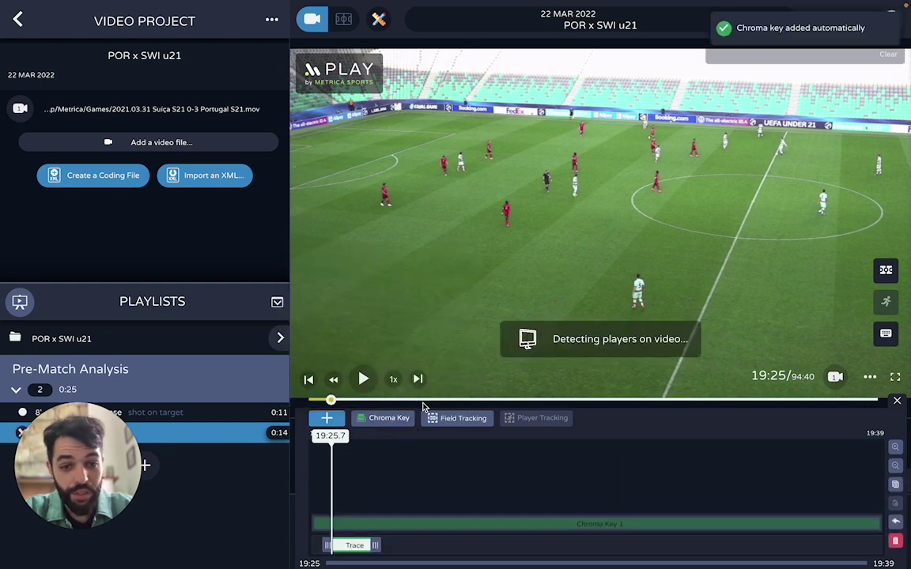
click(507, 214)
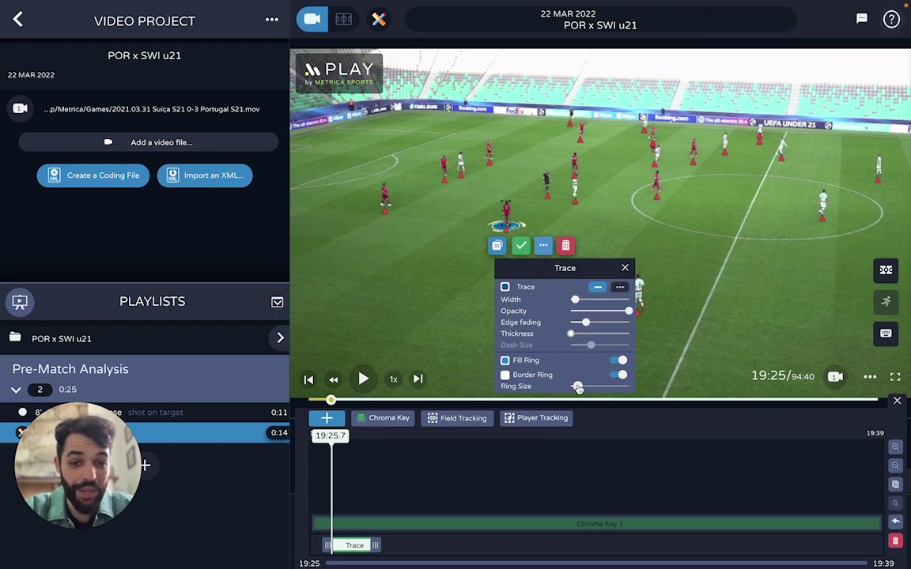
click(541, 418)
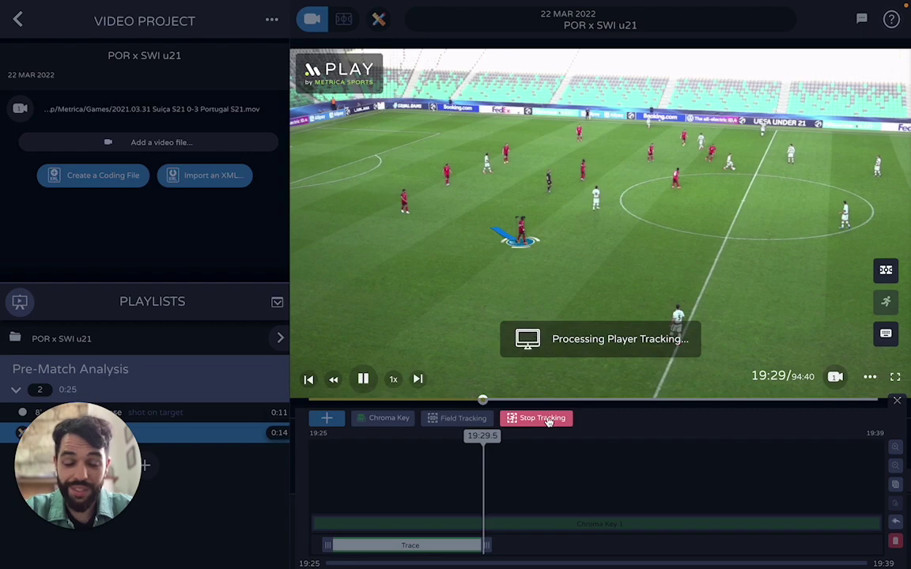
click(549, 420)
click(326, 417)
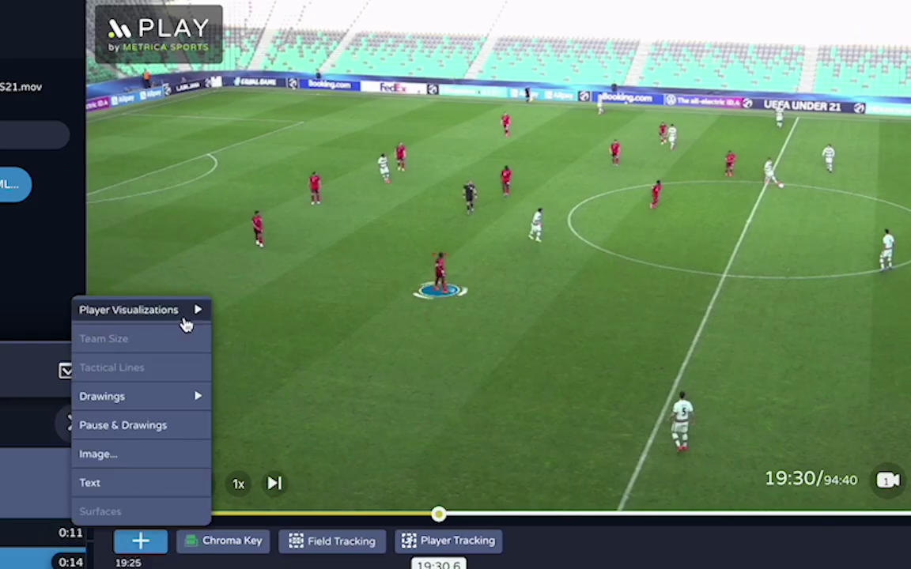
- Add a yellow Future Trail on the white player, tracked and previewed to 19:34
mouse_move(182, 312)
click(299, 544)
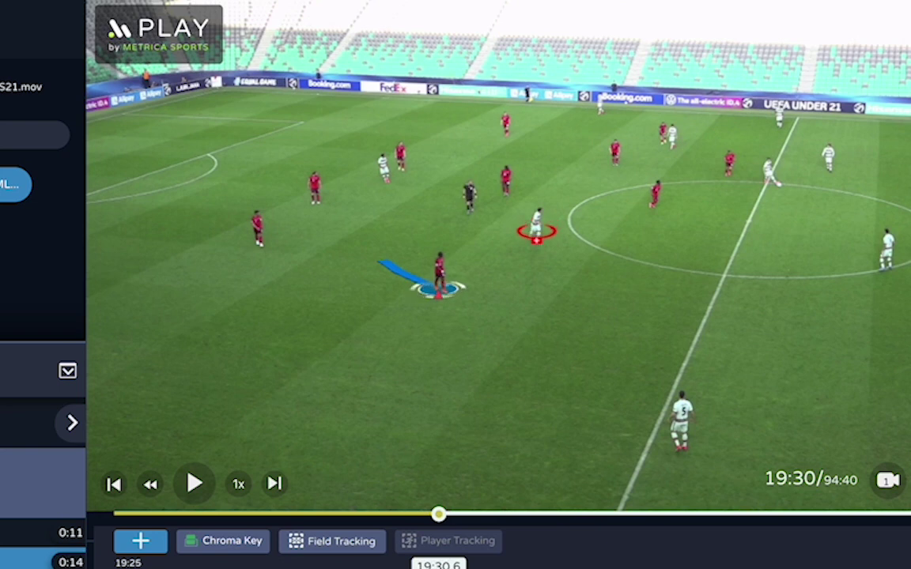
click(537, 237)
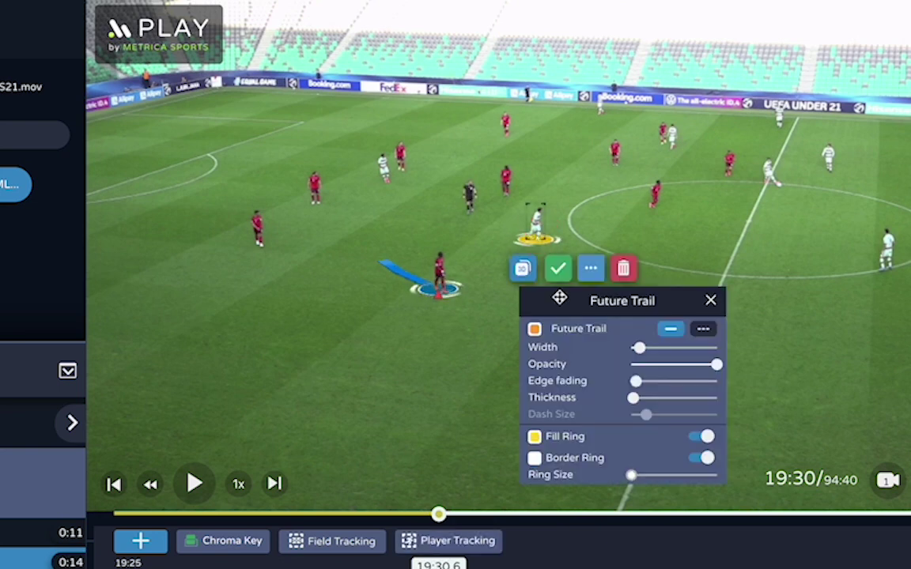
click(470, 544)
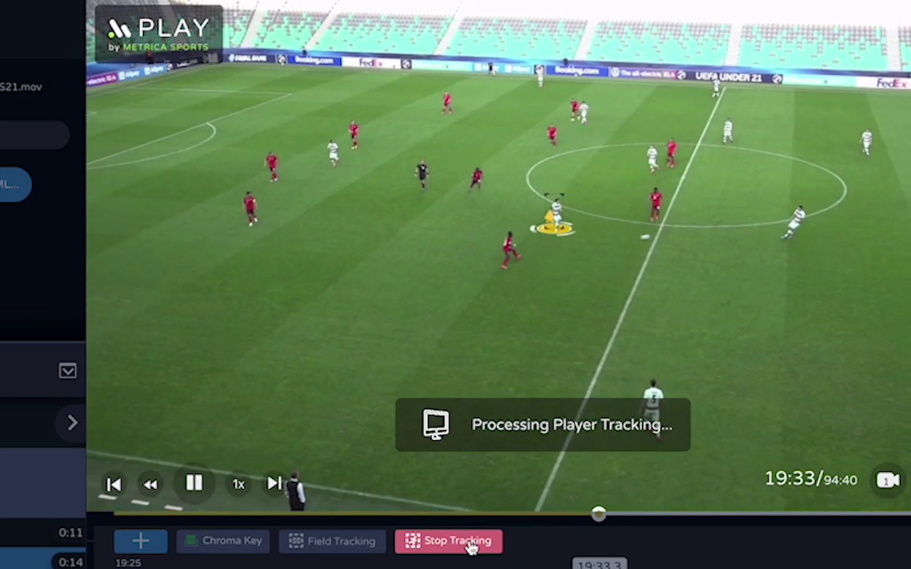
click(470, 544)
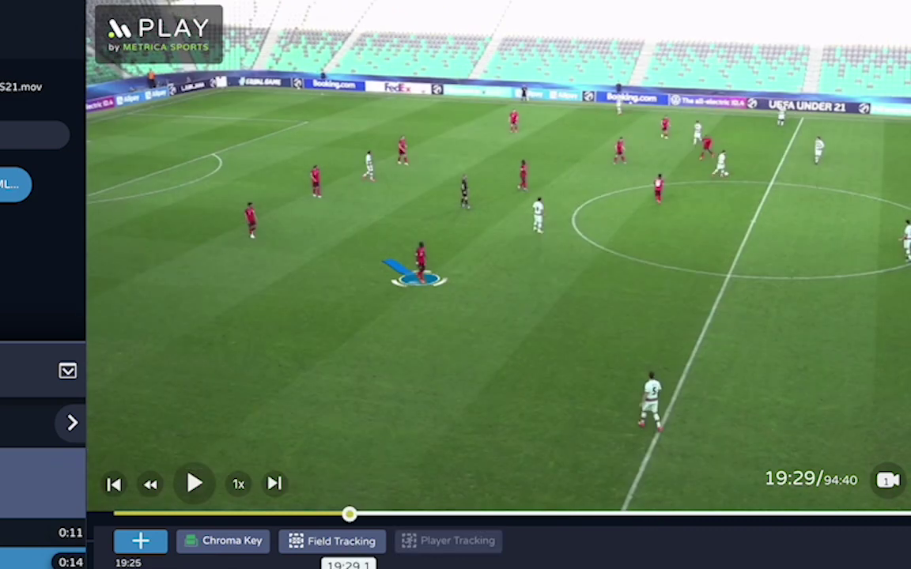
key(space)
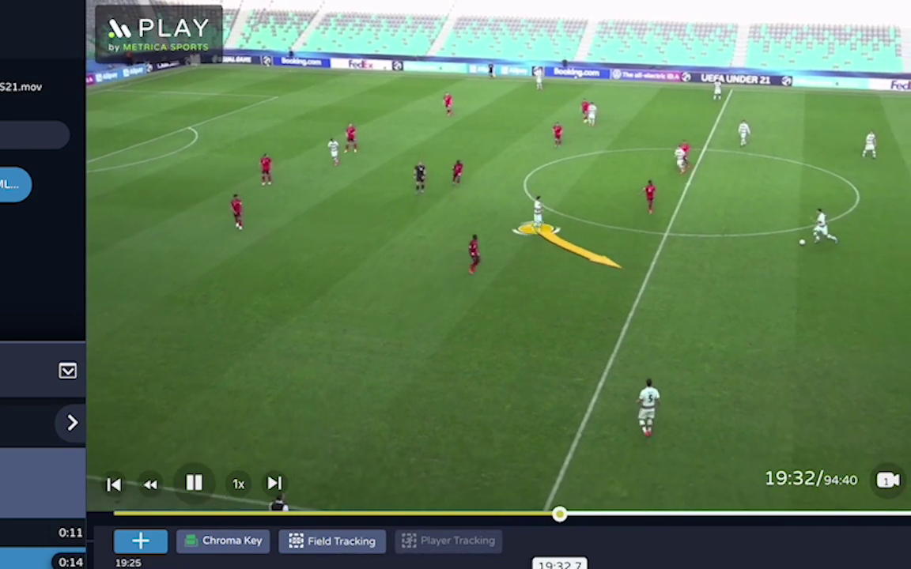
key(space)
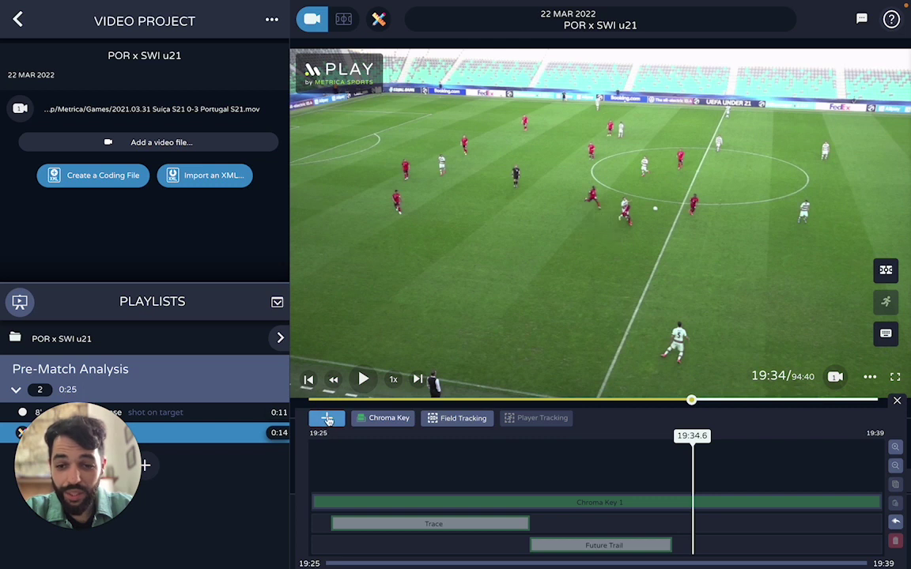
- Draw a blue rectangular Shape zone beside the halfway line with a more opaque fill
click(328, 420)
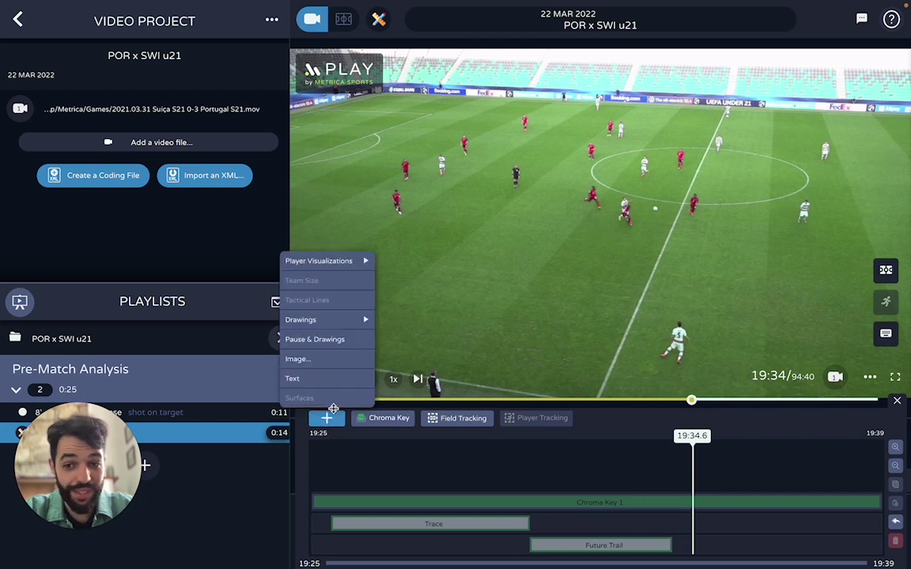
mouse_move(352, 326)
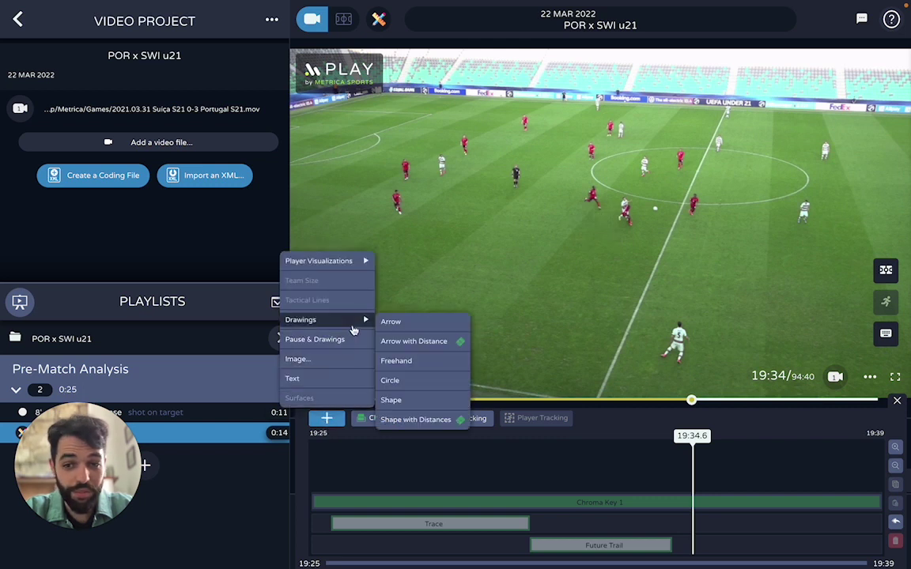
click(405, 400)
click(682, 207)
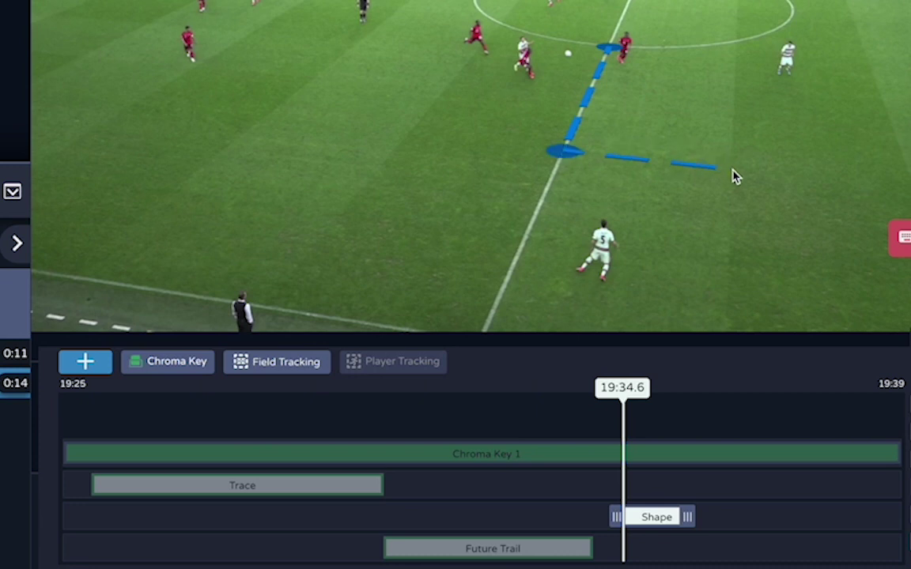
click(623, 52)
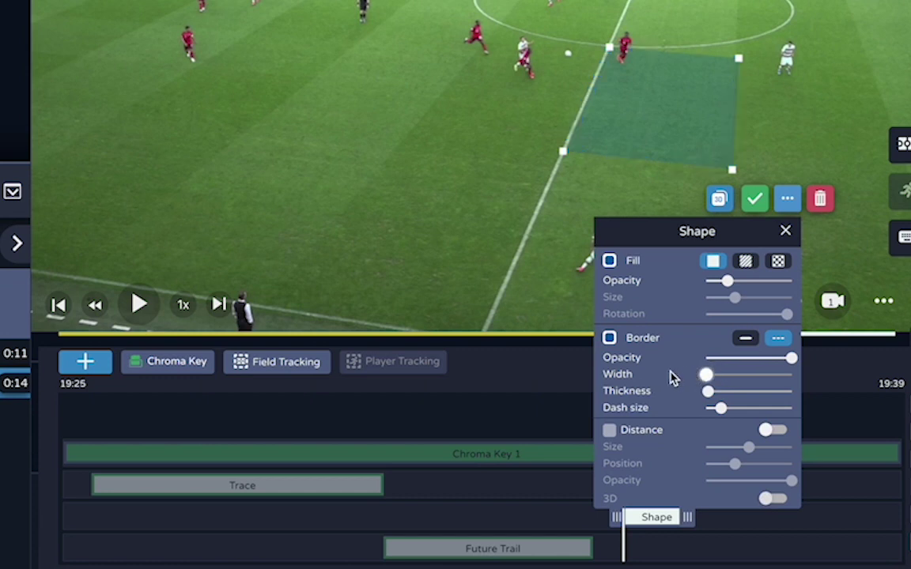
click(743, 316)
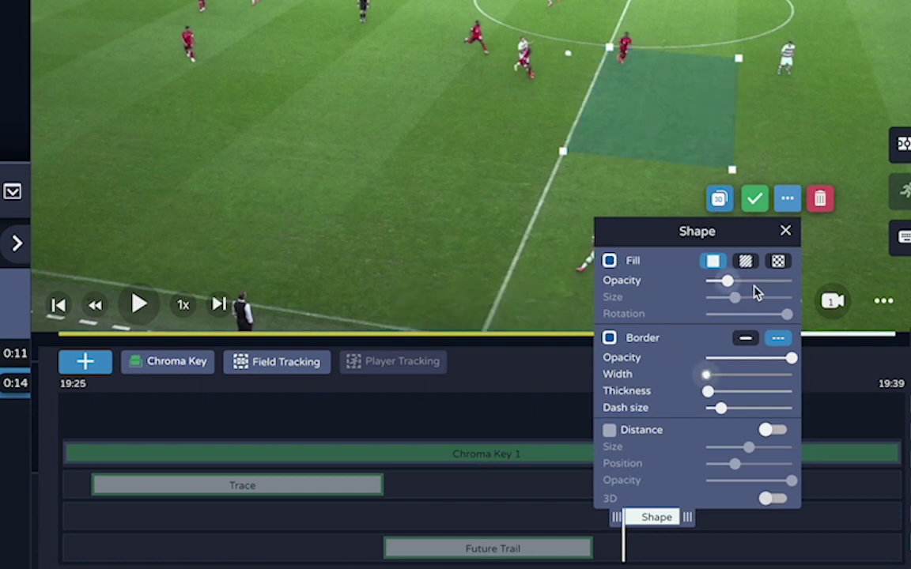
click(754, 281)
click(673, 518)
- Make the zone start earlier, near 19:28, then return the playhead to 19:28.9
drag(621, 515, 259, 508)
key(space)
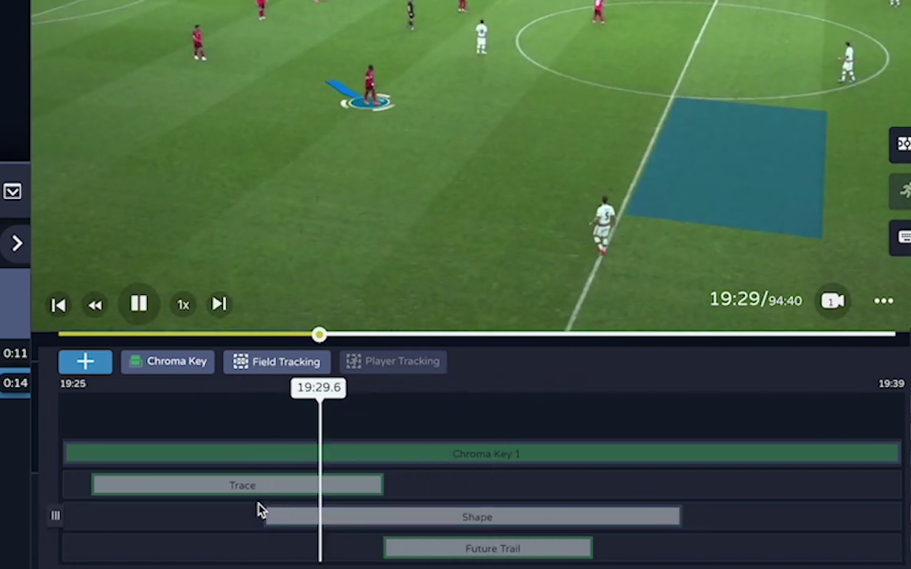
click(563, 515)
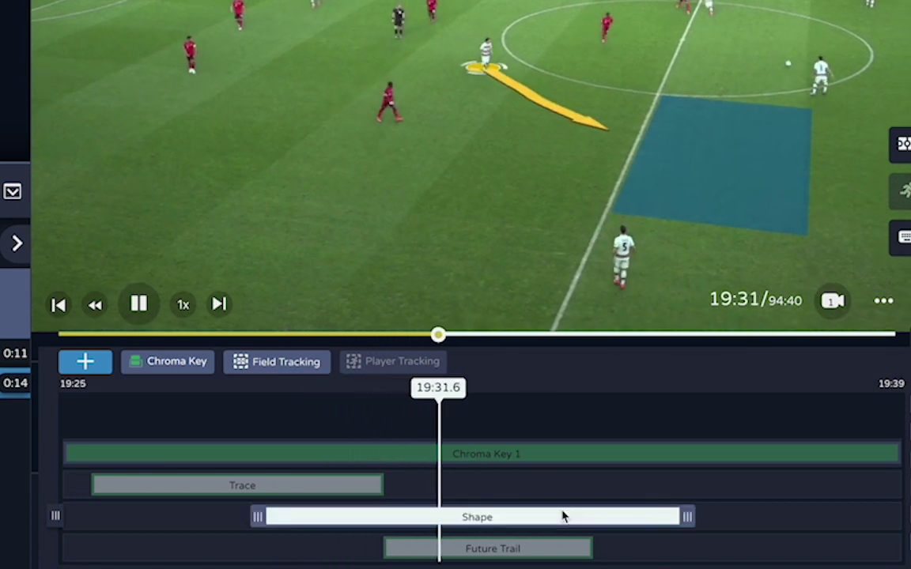
key(space)
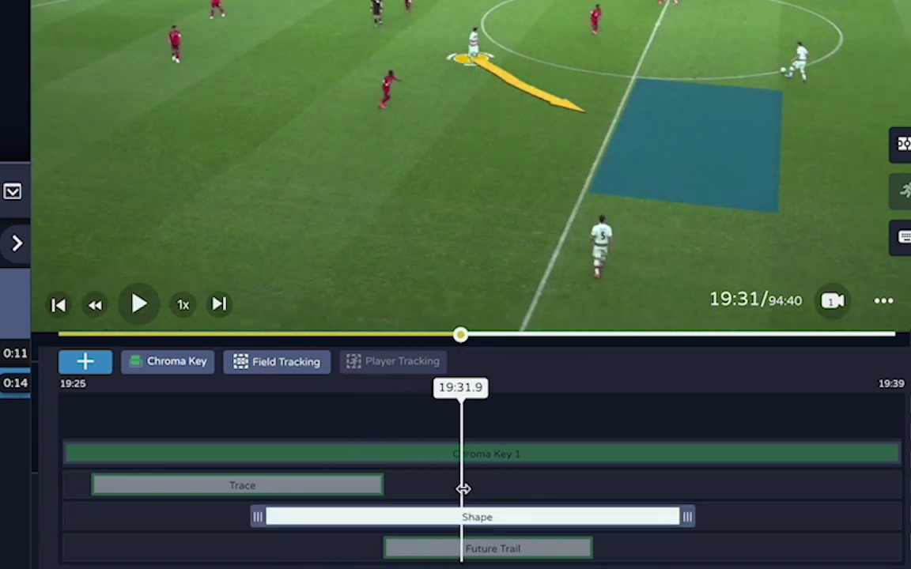
drag(457, 496, 280, 494)
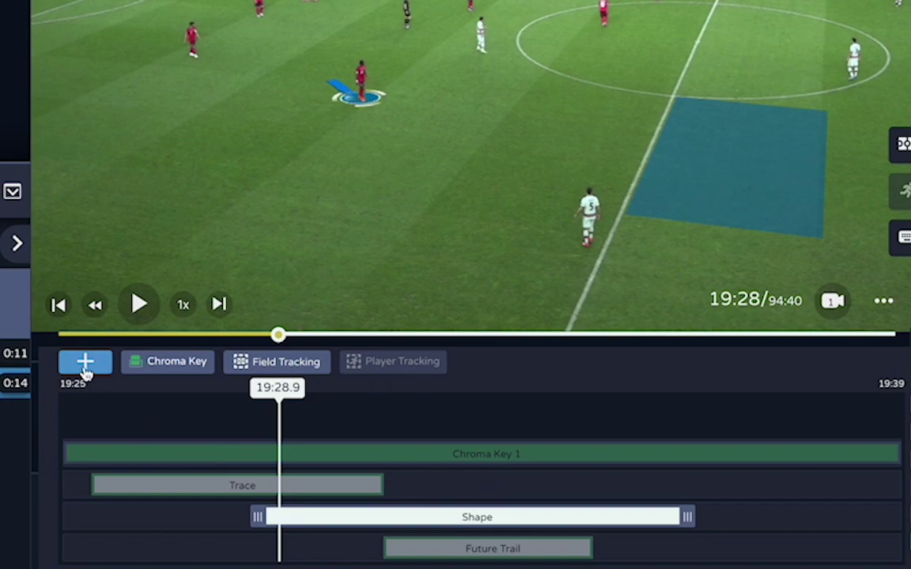
- Place 3D text '4 v 2' flat on the blue zone, shown until about 19:35
click(85, 362)
click(111, 300)
text(4 v 2)
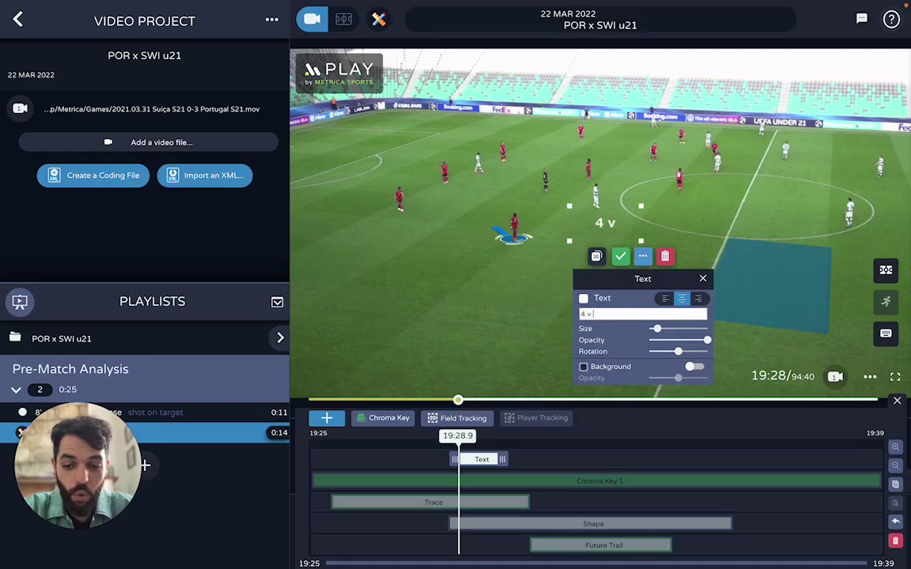
click(596, 257)
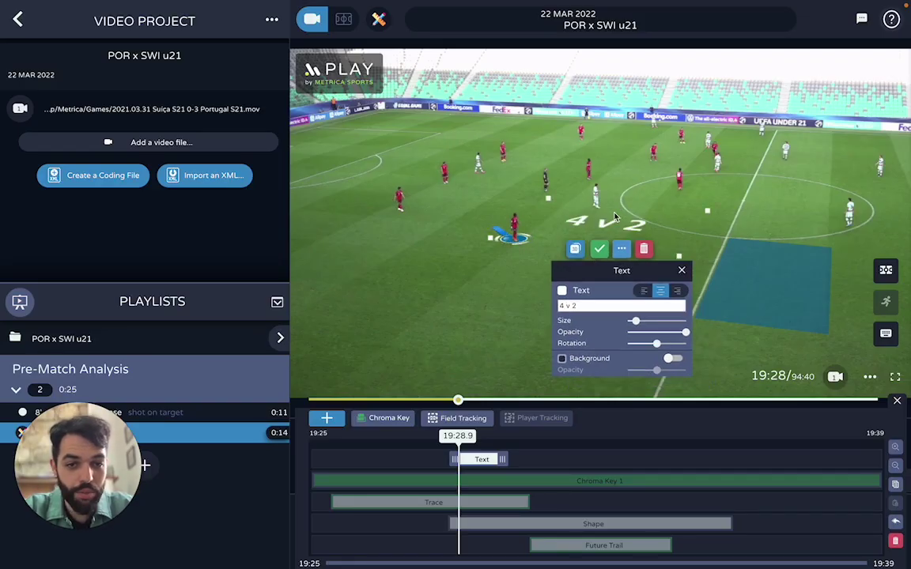
drag(607, 224, 768, 289)
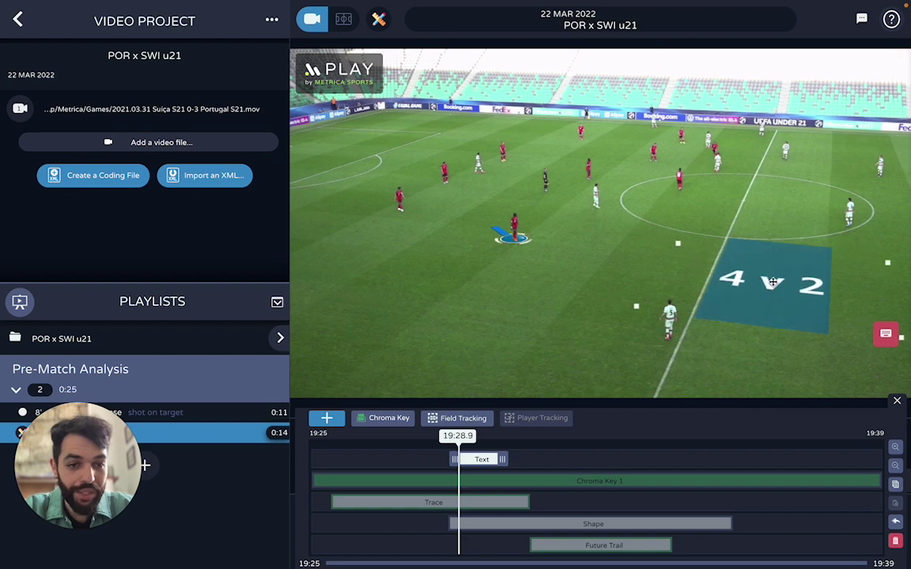
click(771, 281)
drag(504, 458, 736, 454)
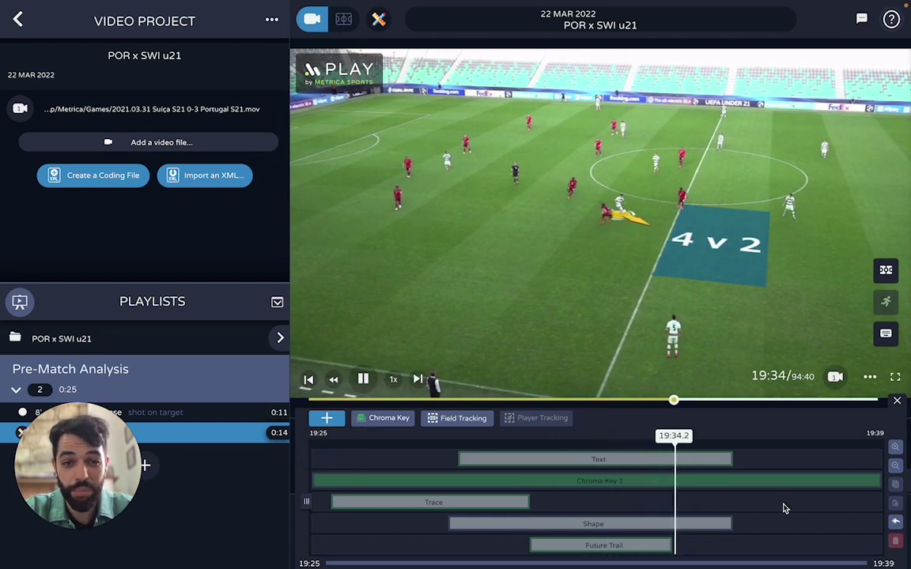
- At 19:35, copy-paste the Shape zone and move the copy down-left of the halfway line
key(space)
click(703, 525)
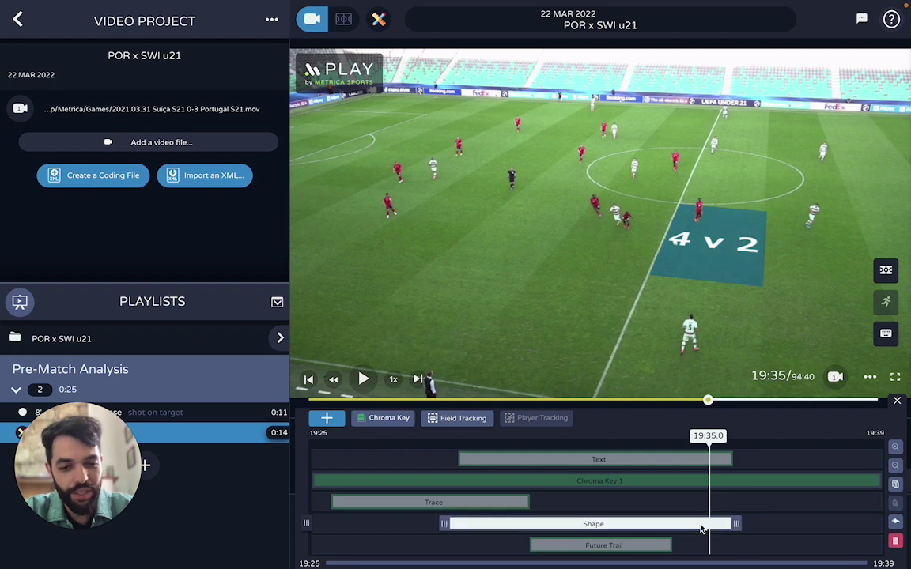
key(ctrl+c)
key(ctrl+v)
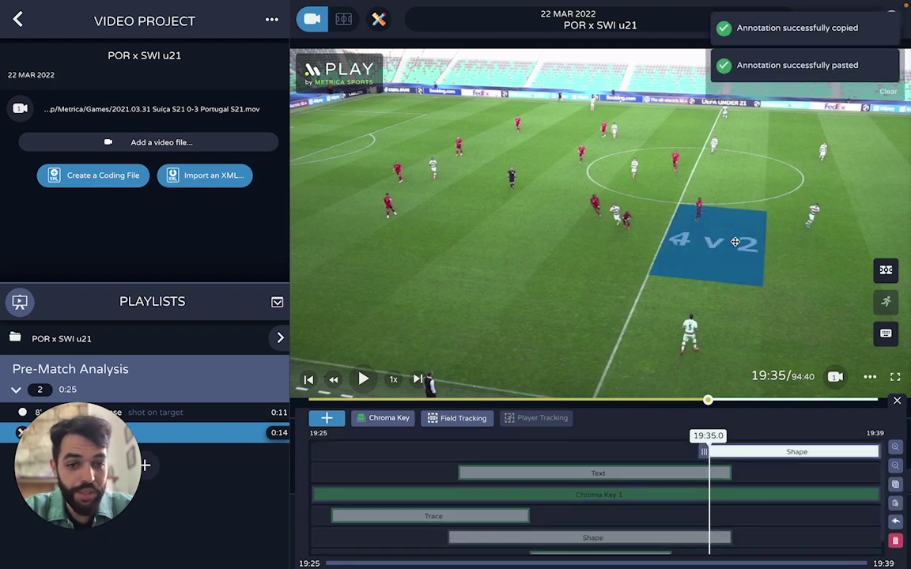
drag(728, 266, 481, 287)
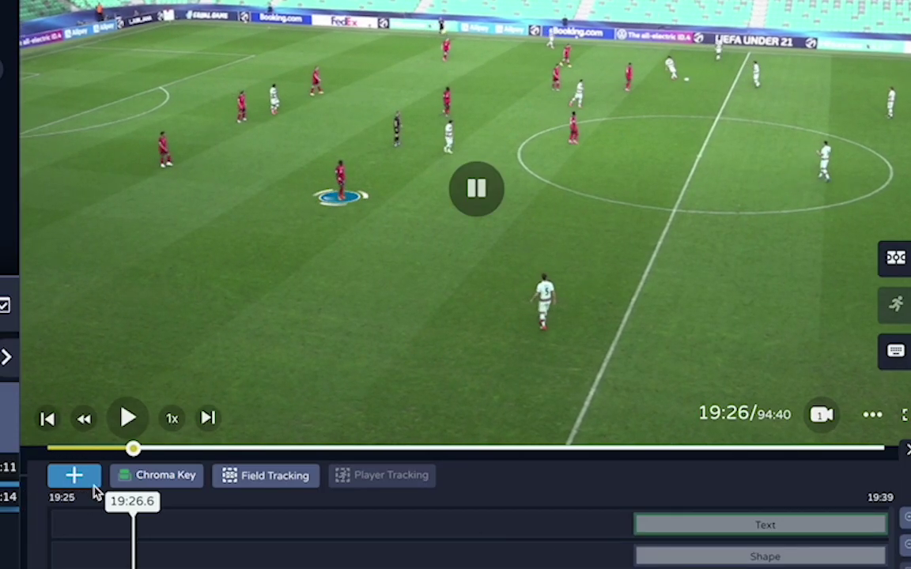
- Draw a thick curved red arrow to the lower-left pitch with a flat 41 m distance
click(328, 420)
mouse_move(126, 325)
click(164, 332)
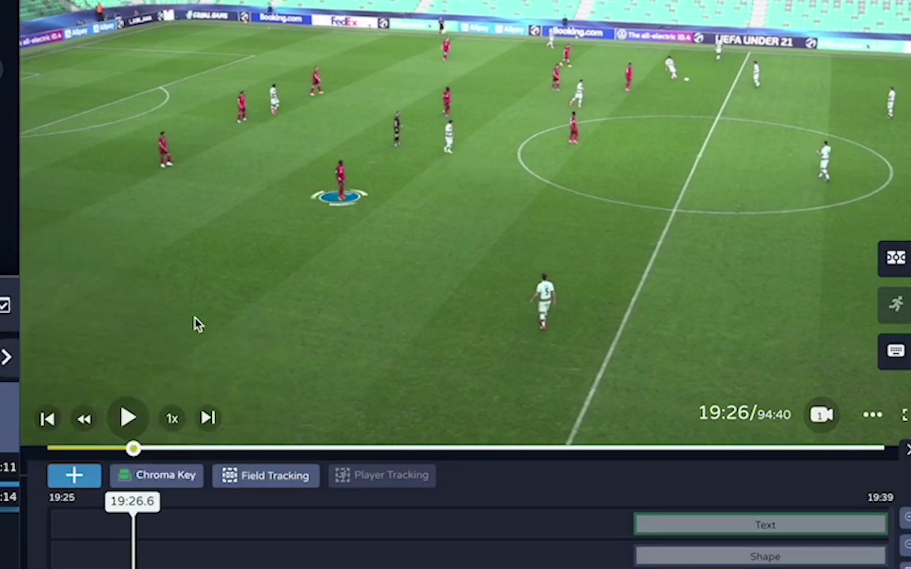
mouse_move(802, 112)
mouse_down()
mouse_move(600, 152)
mouse_move(295, 259)
mouse_move(171, 284)
mouse_move(156, 303)
mouse_up()
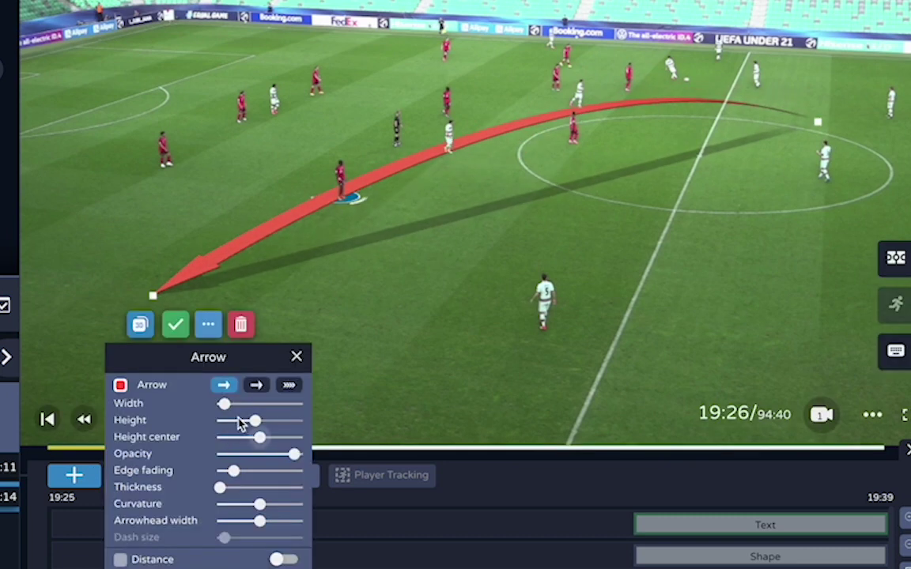
drag(234, 491, 243, 488)
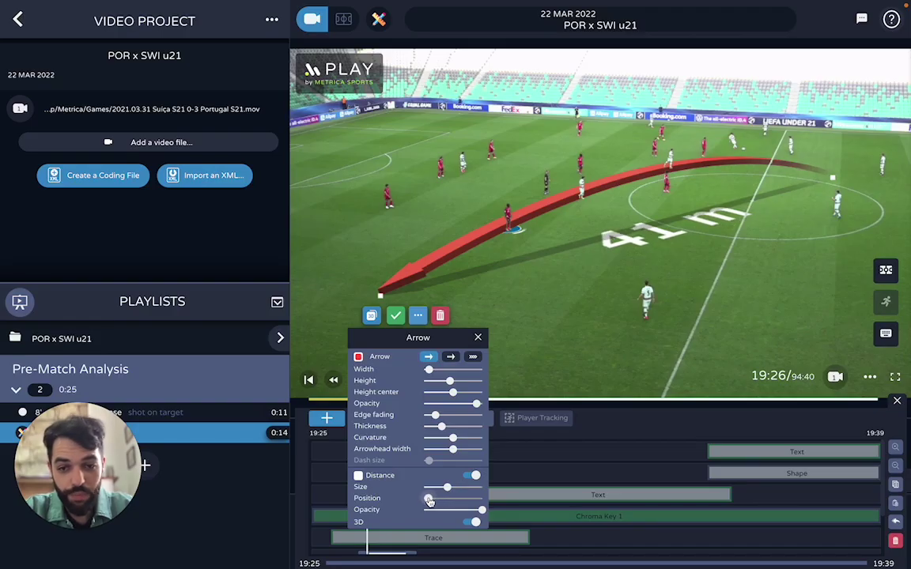
click(395, 315)
- Create a Link connecting three red players
click(326, 418)
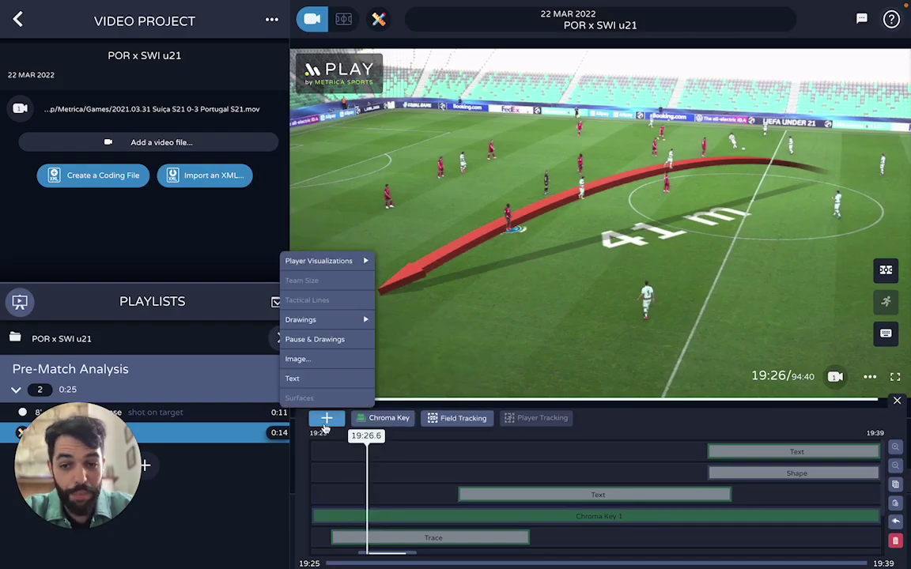
click(363, 262)
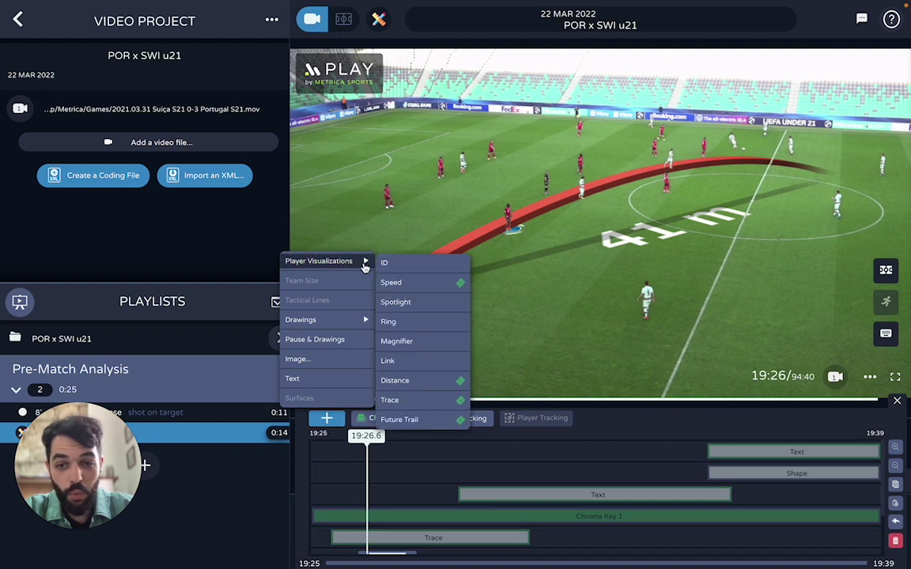
click(393, 361)
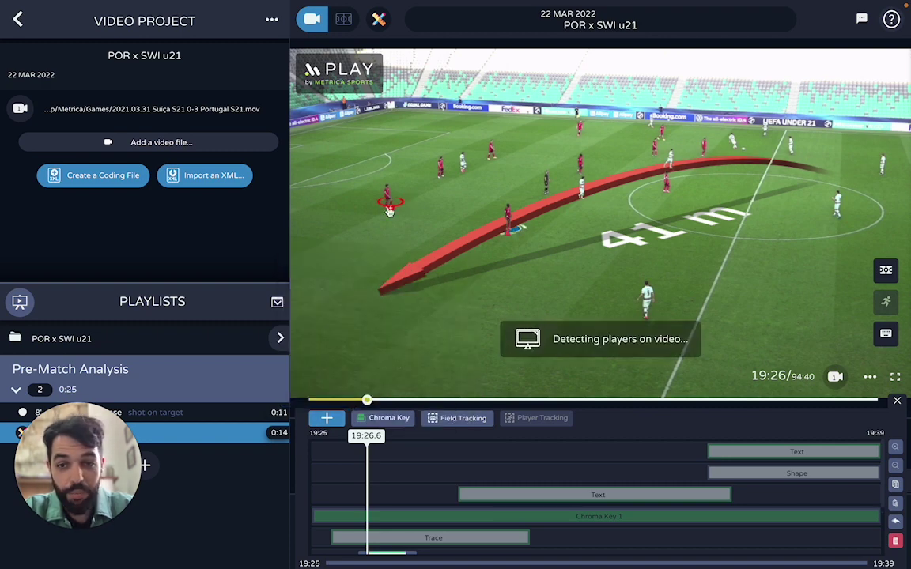
click(441, 166)
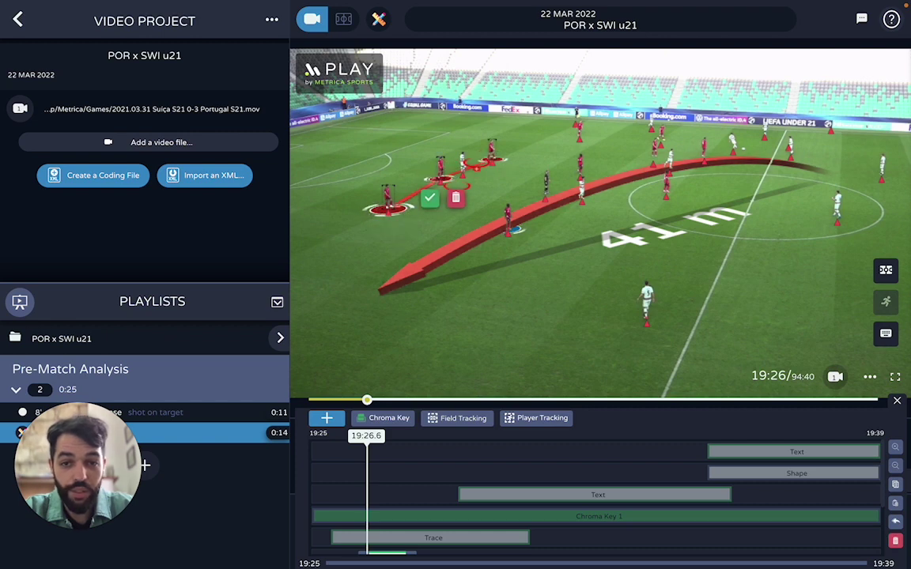
click(431, 203)
- Show the link's distances flat on the pitch at minimum label size
drag(472, 217, 683, 198)
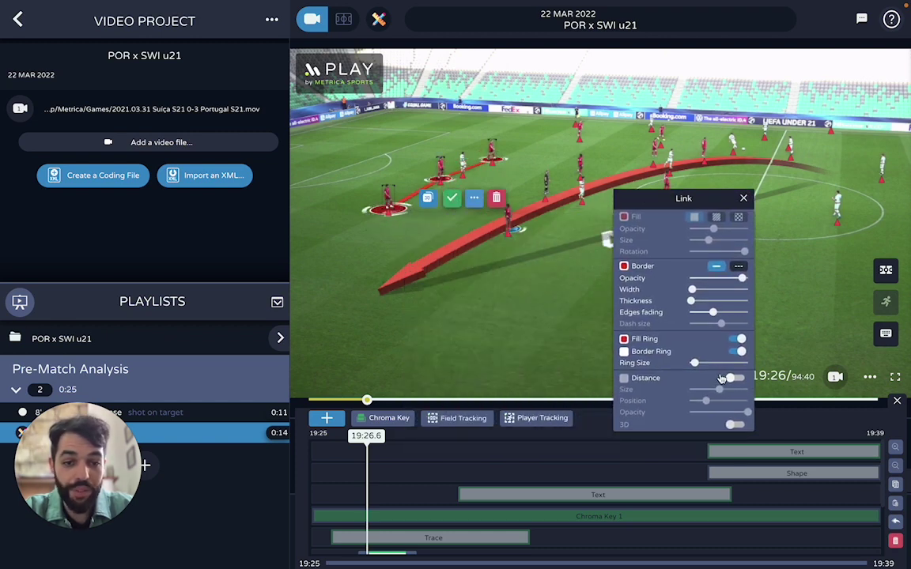
click(733, 379)
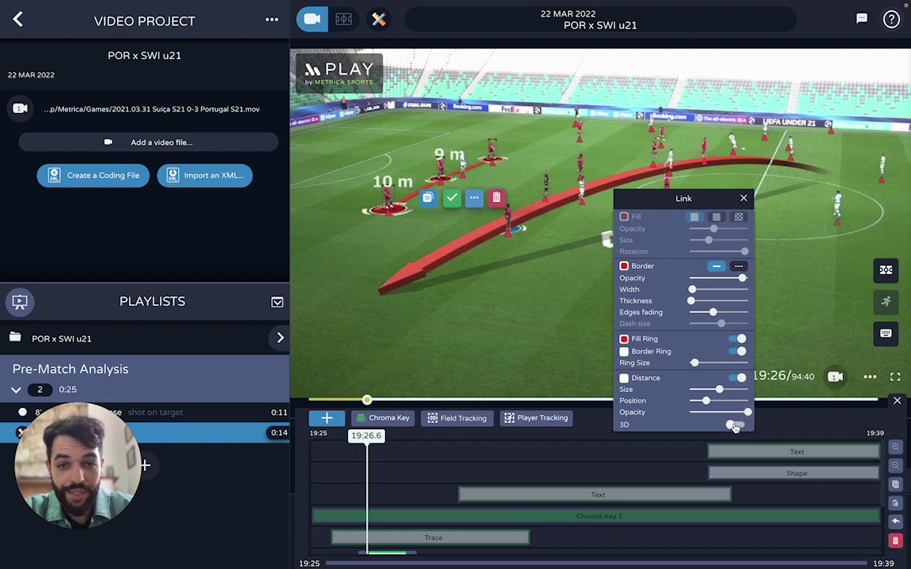
click(736, 425)
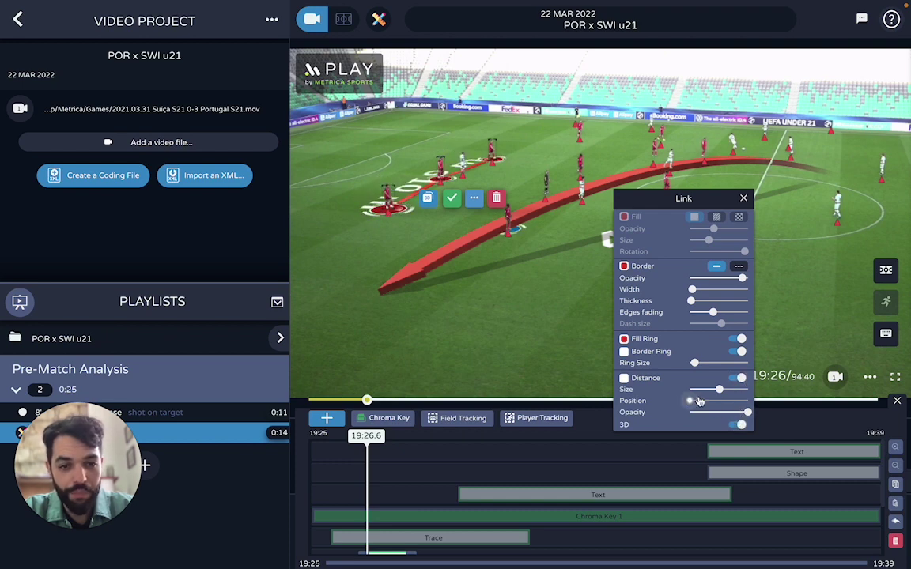
drag(721, 393, 689, 390)
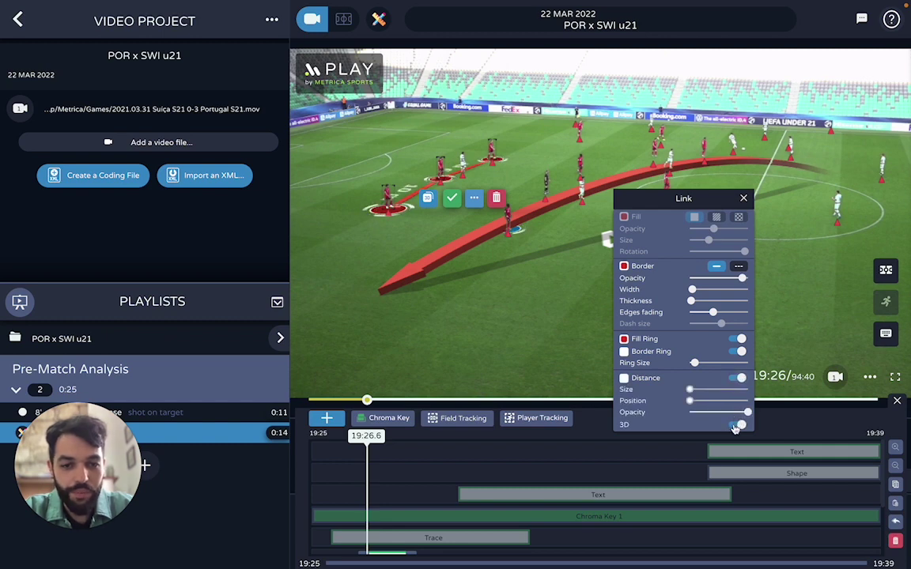
click(527, 420)
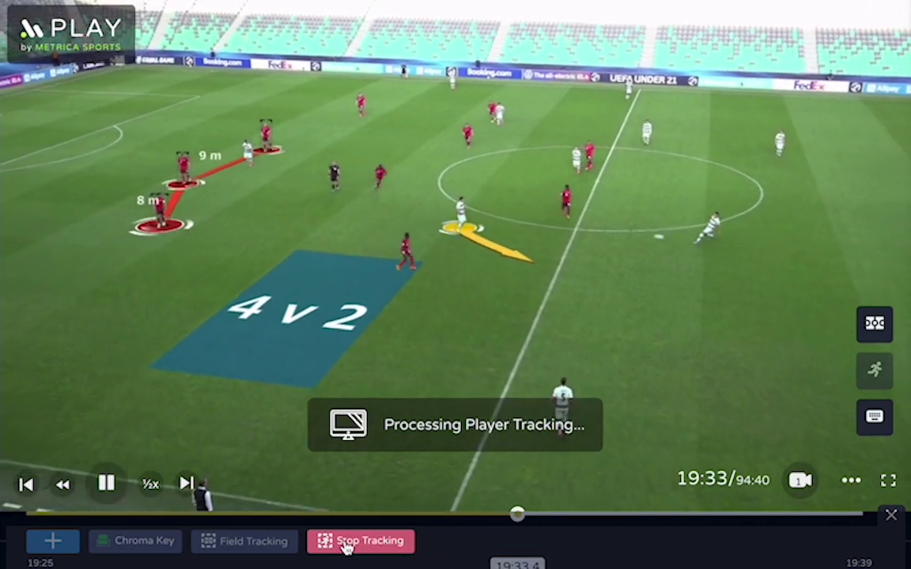
- Stop tracking once the linked players have been followed through the clip
click(345, 543)
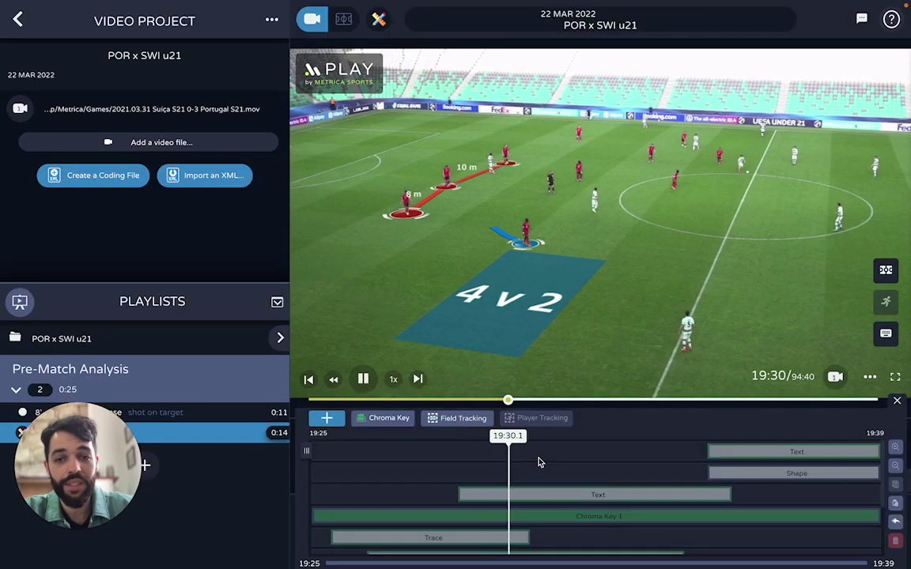